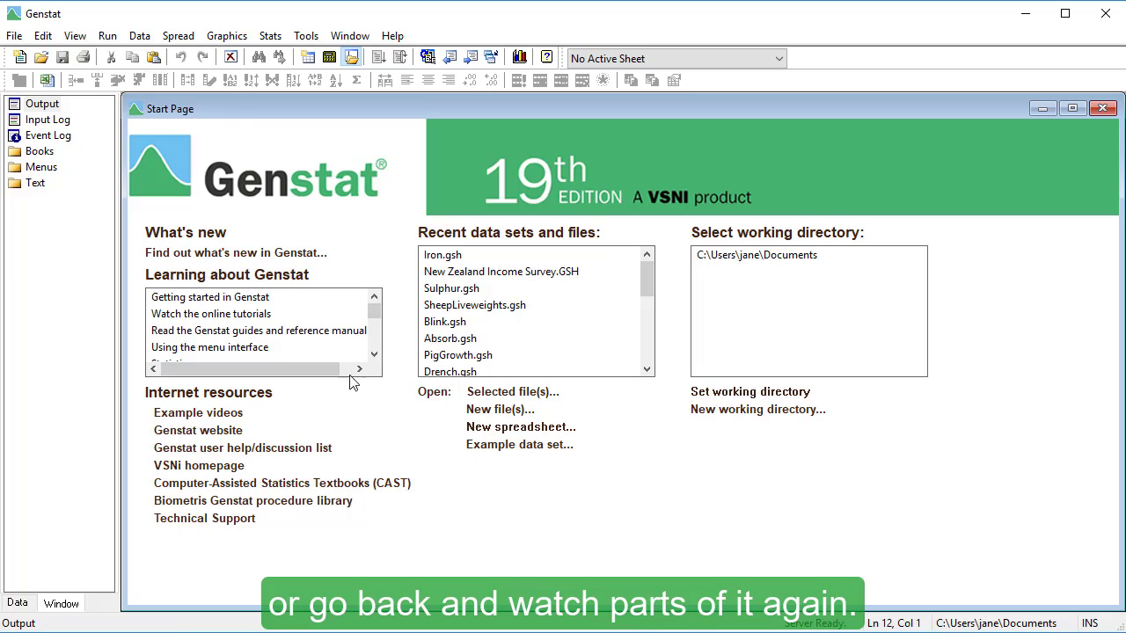
Step: Search the example data sets for 'iron' and open Iron.gsh in a spreadsheet
click(15, 36)
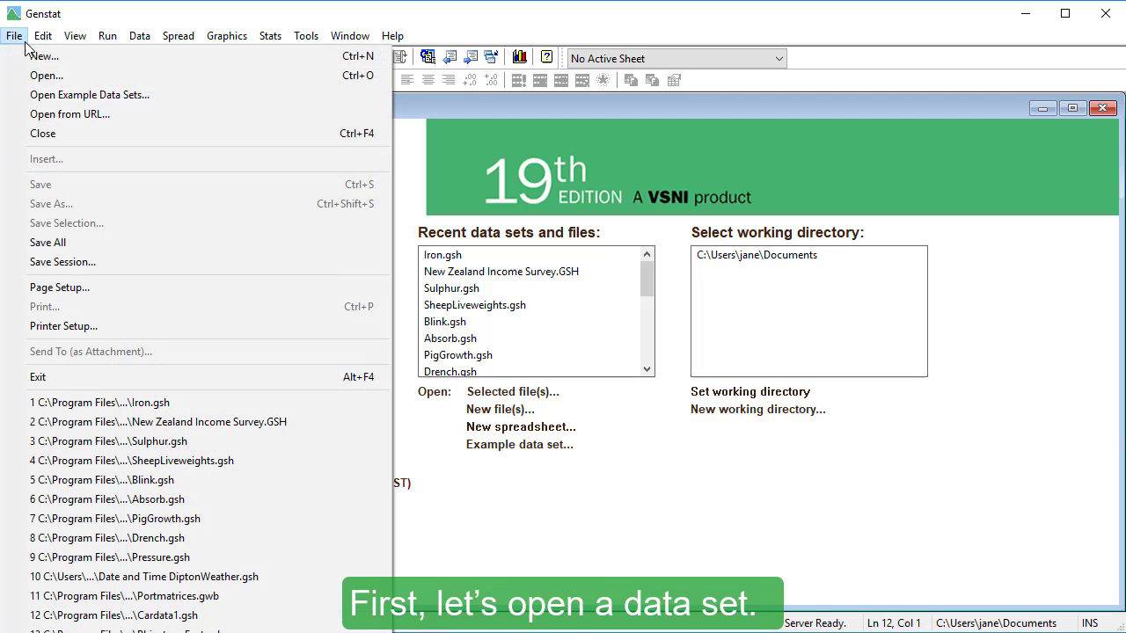
click(24, 94)
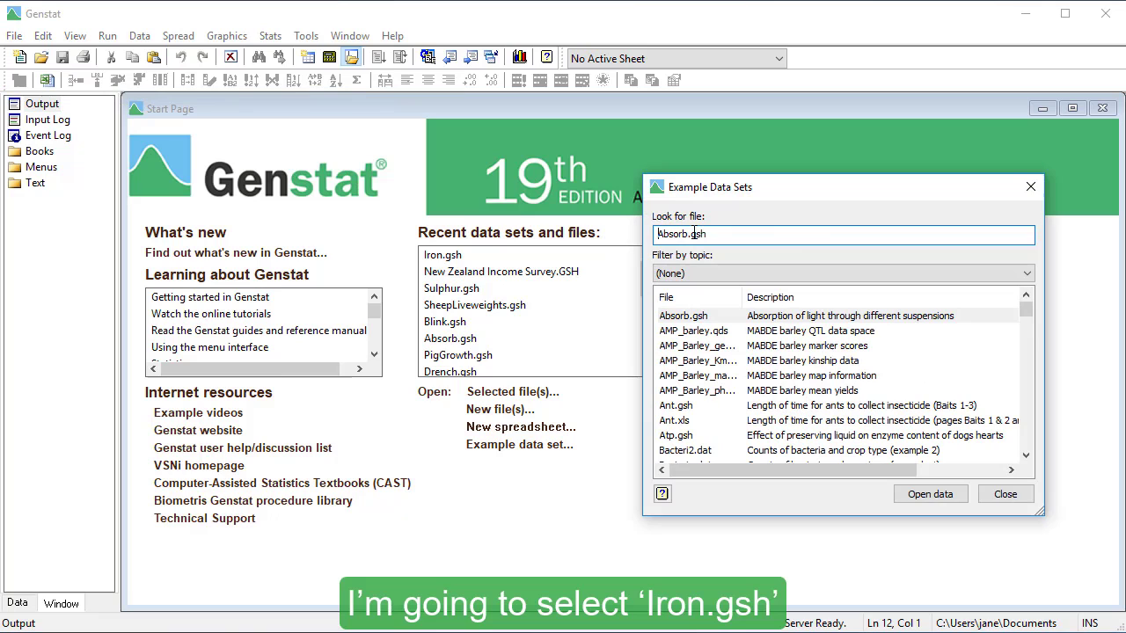
double_click(666, 234)
text(iron)
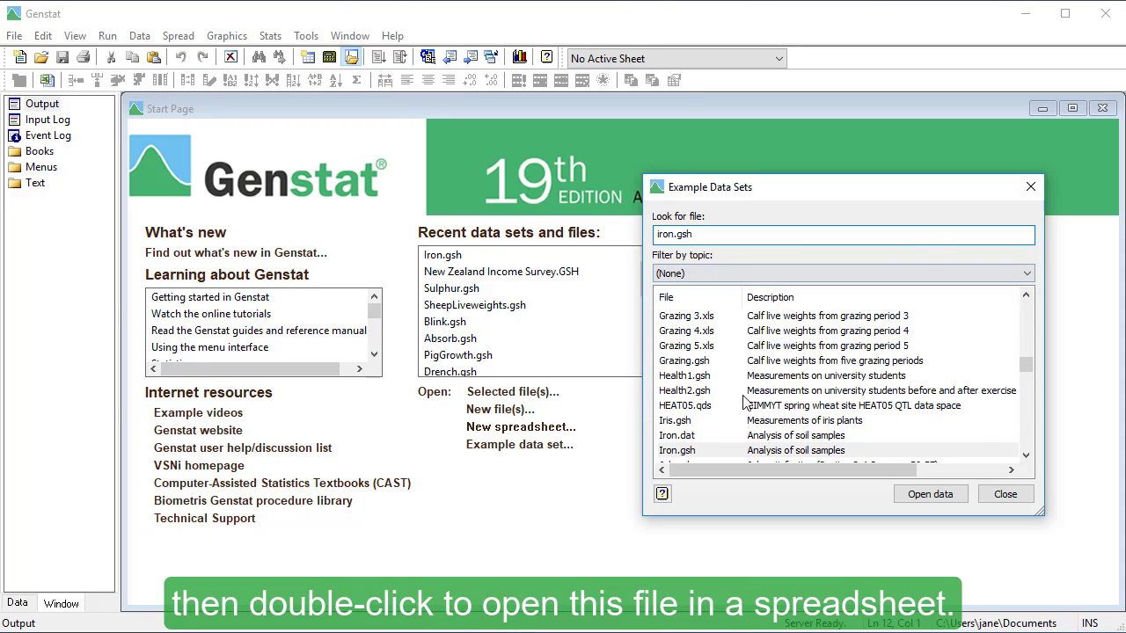
double_click(723, 449)
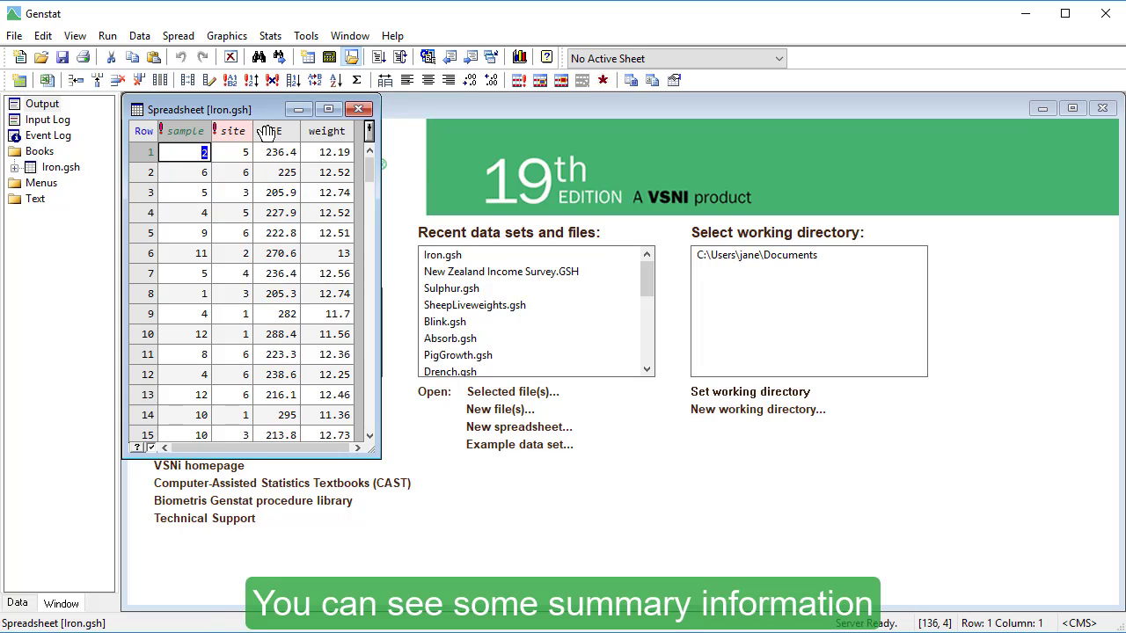
Step: Read FE's minimum, mean and maximum from its header tooltip, then move the spreadsheet right
mouse_move(268, 132)
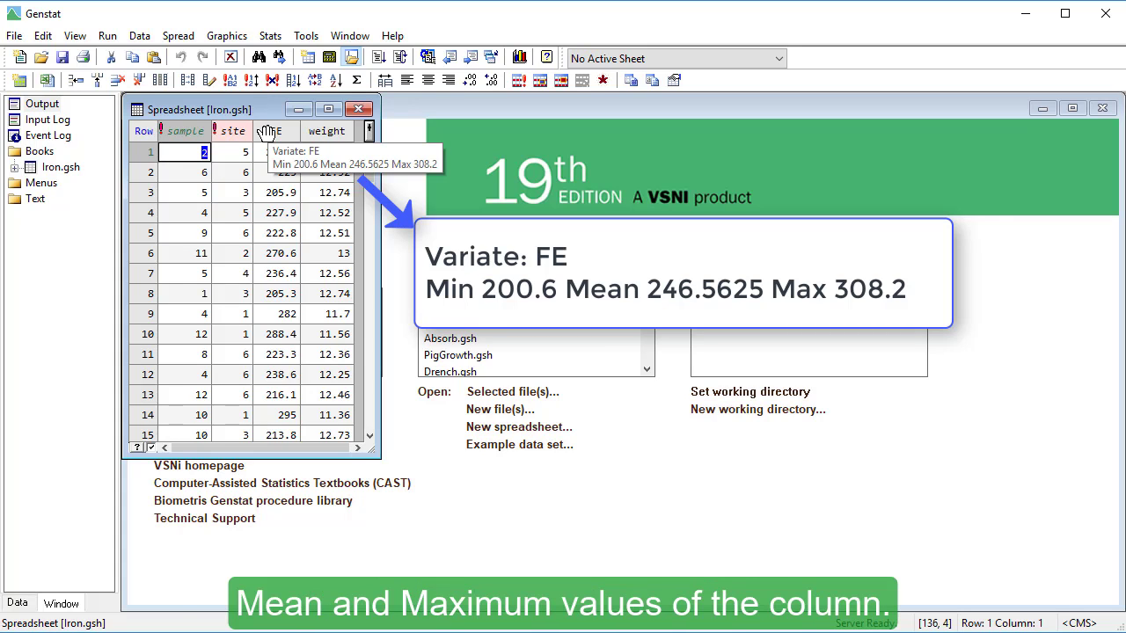
drag(242, 103, 816, 110)
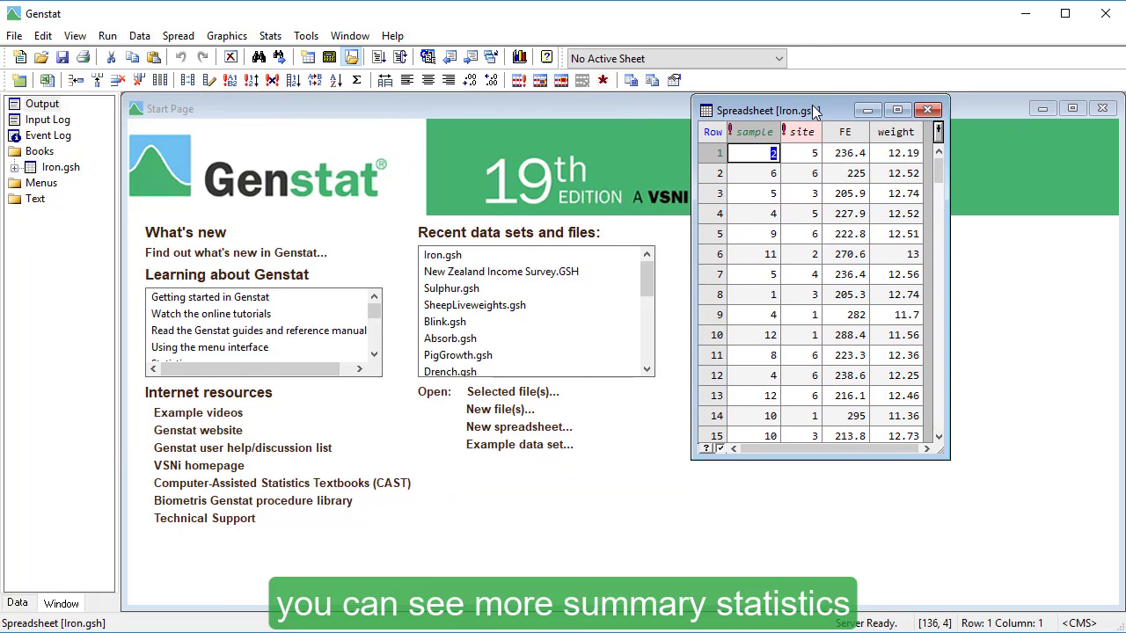
Step: View the Output summary (FE: 136 values, mean 246.6), then bring Iron.gsh forward again
click(42, 107)
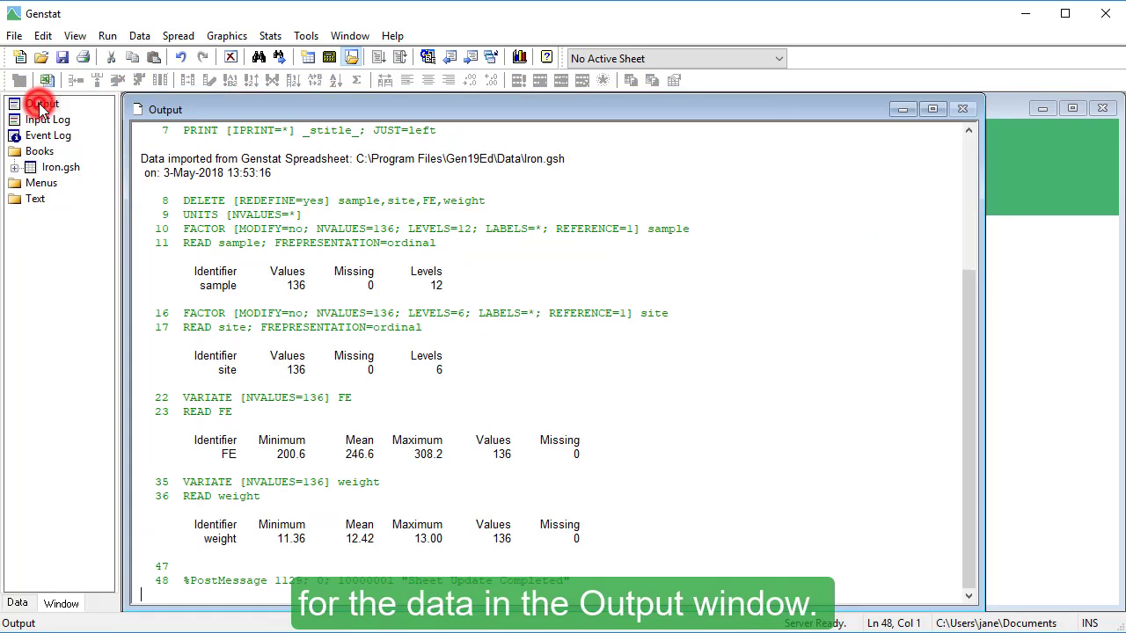
click(49, 172)
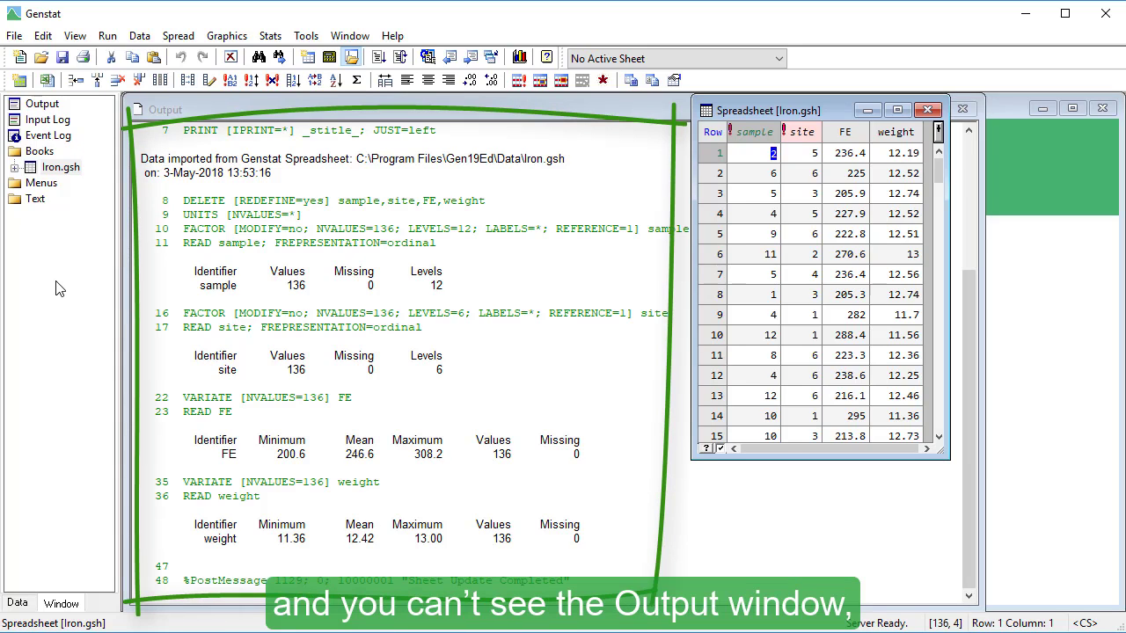
click(71, 608)
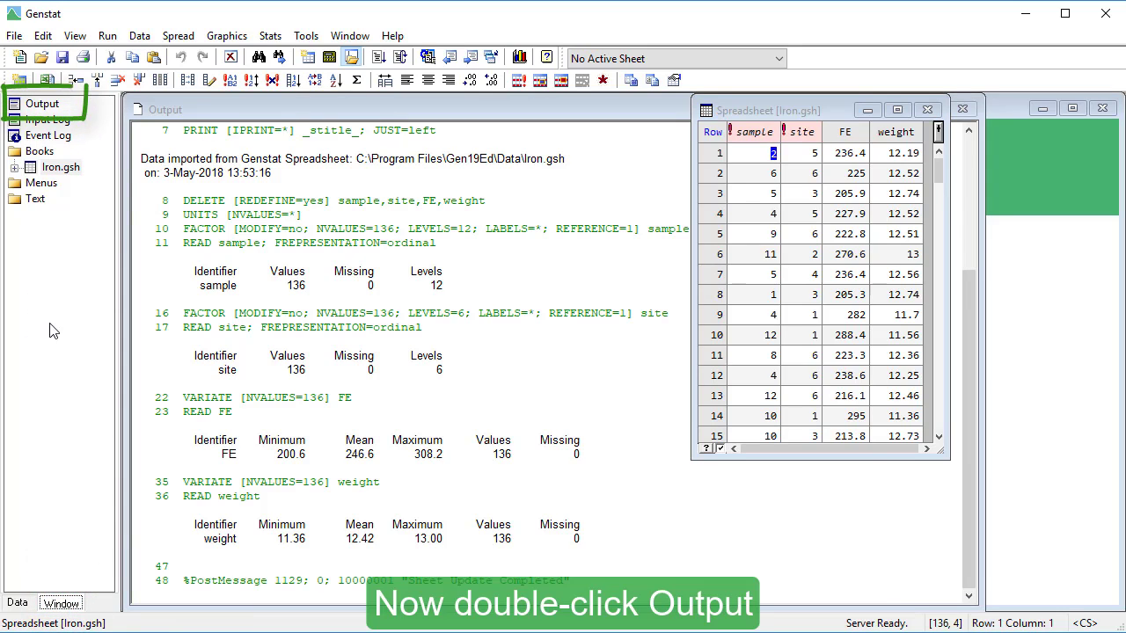
double_click(51, 107)
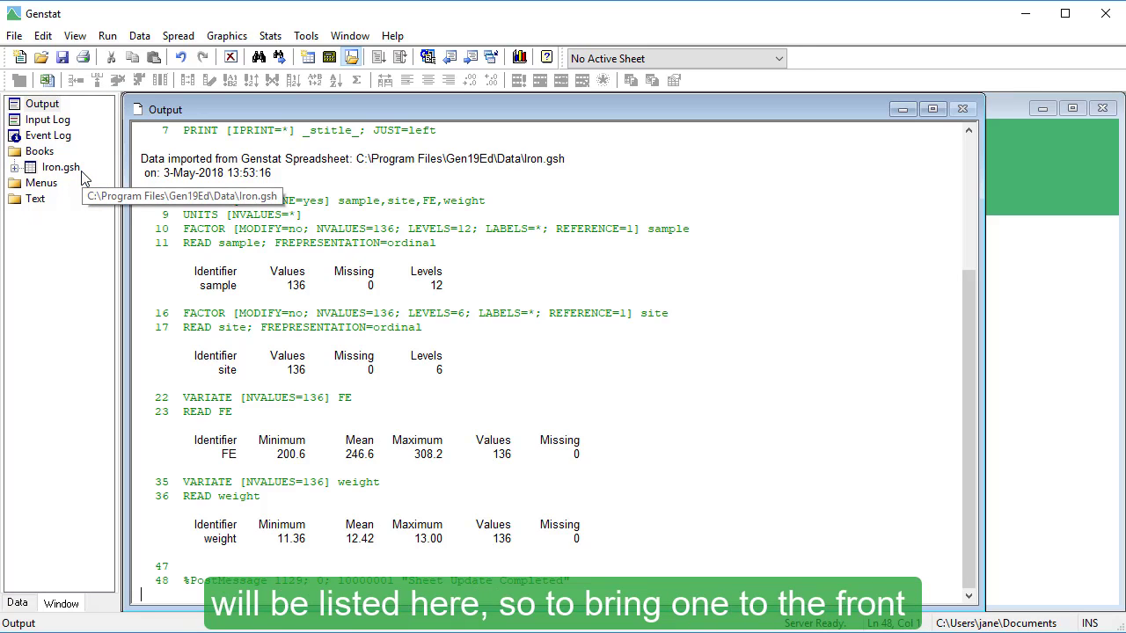
click(69, 169)
double_click(69, 169)
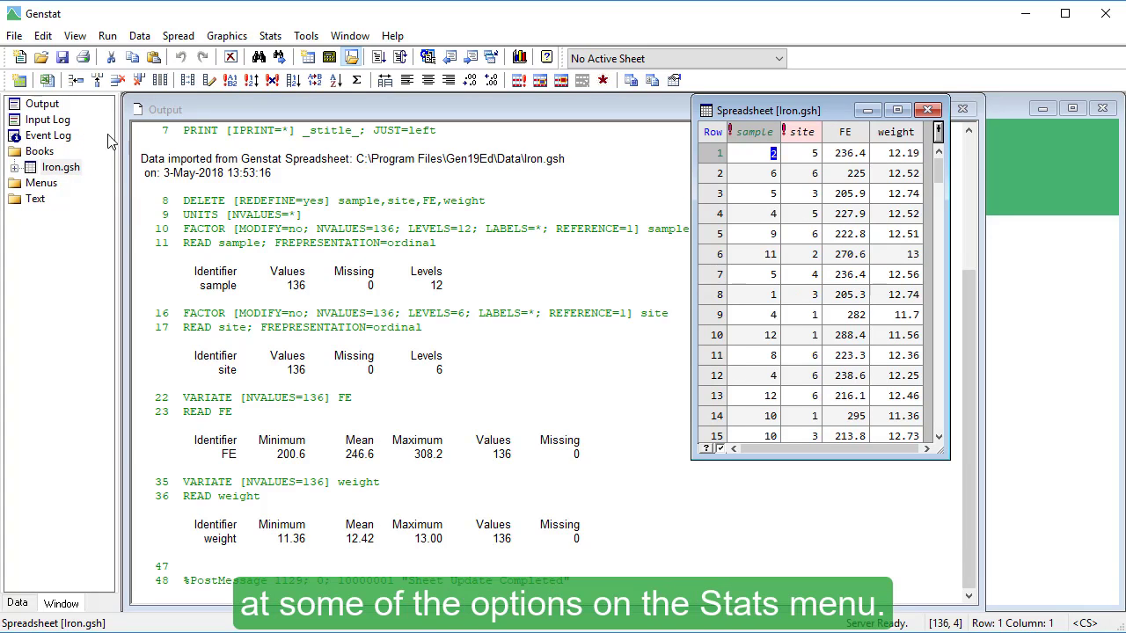
Step: Open the Stats menu at the Summary Statistics submenu
click(270, 36)
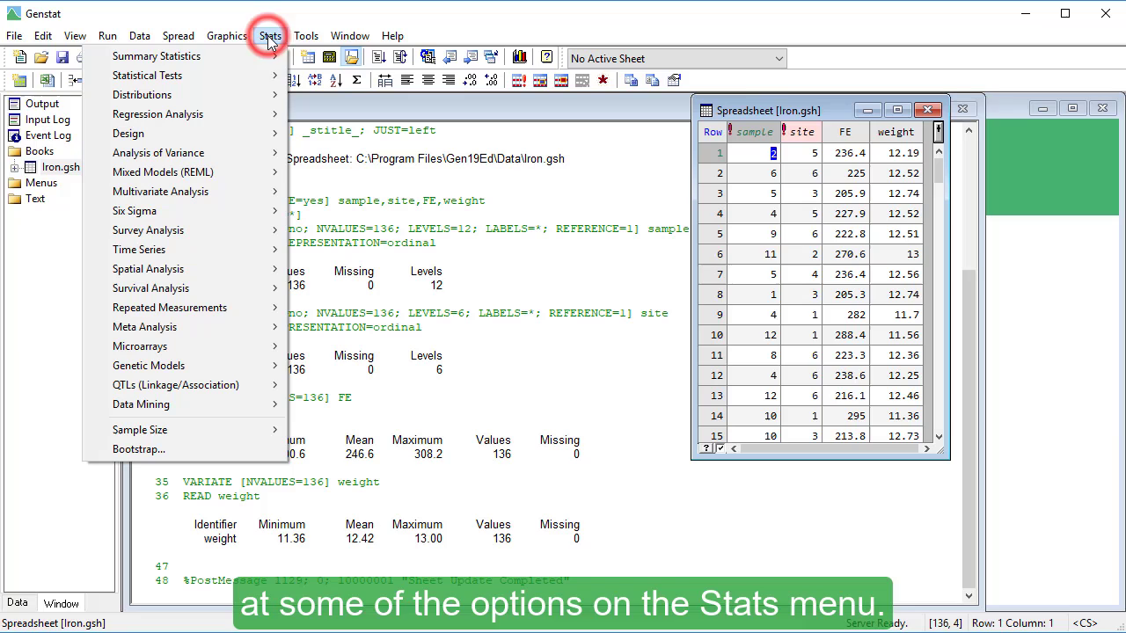
mouse_move(255, 79)
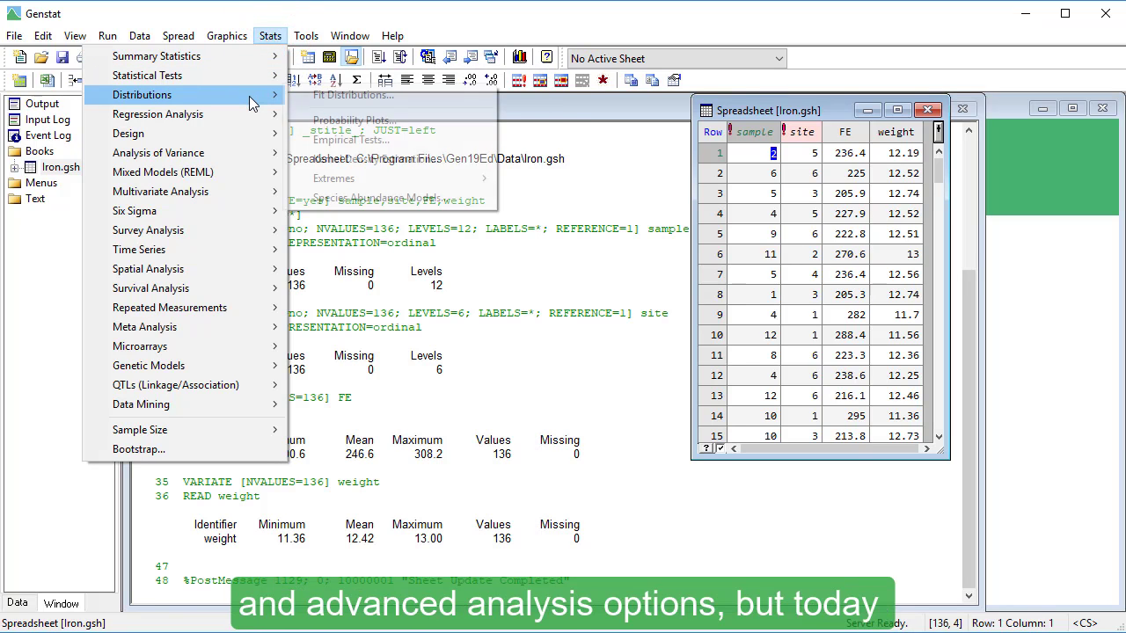
mouse_move(253, 103)
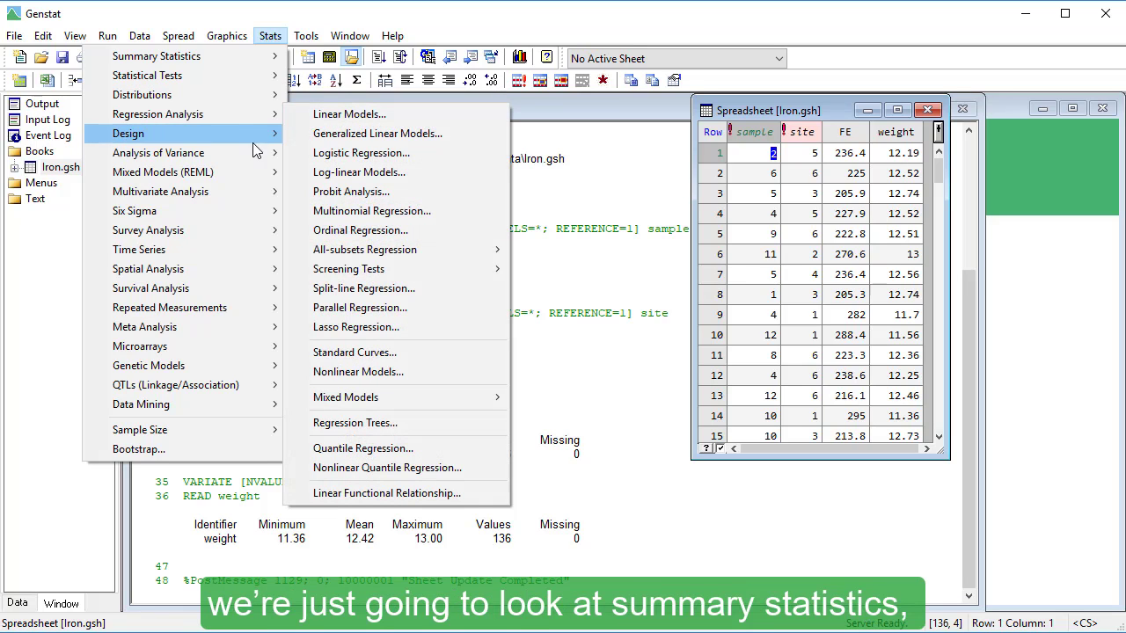
mouse_move(252, 153)
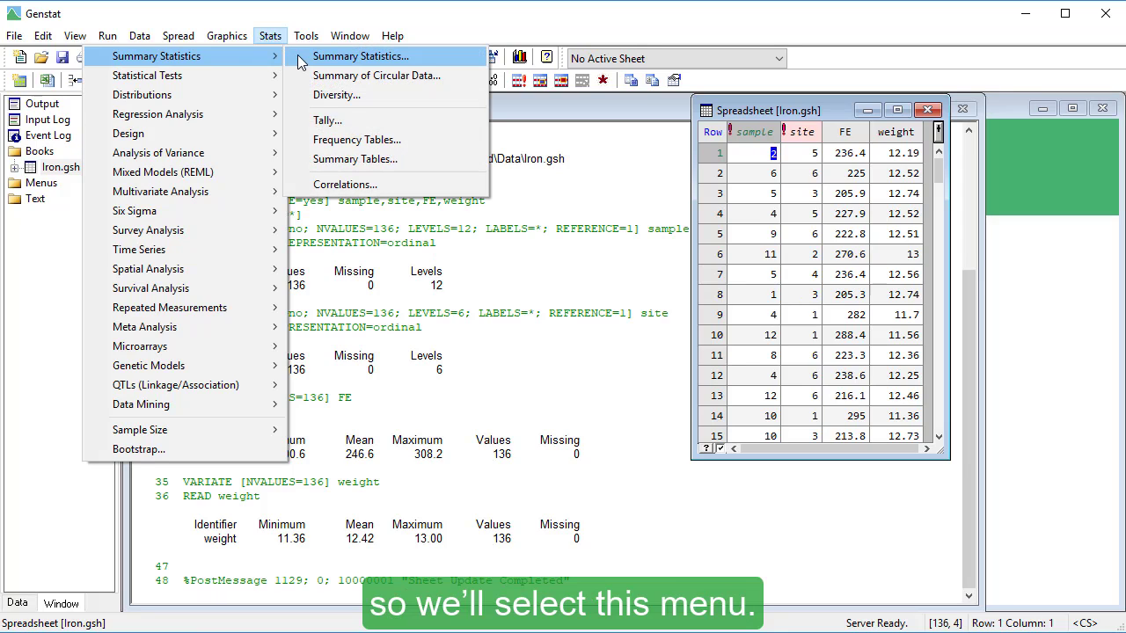
Step: In Summary Statistics, make FE the only variate to summarise, removing weight
click(302, 56)
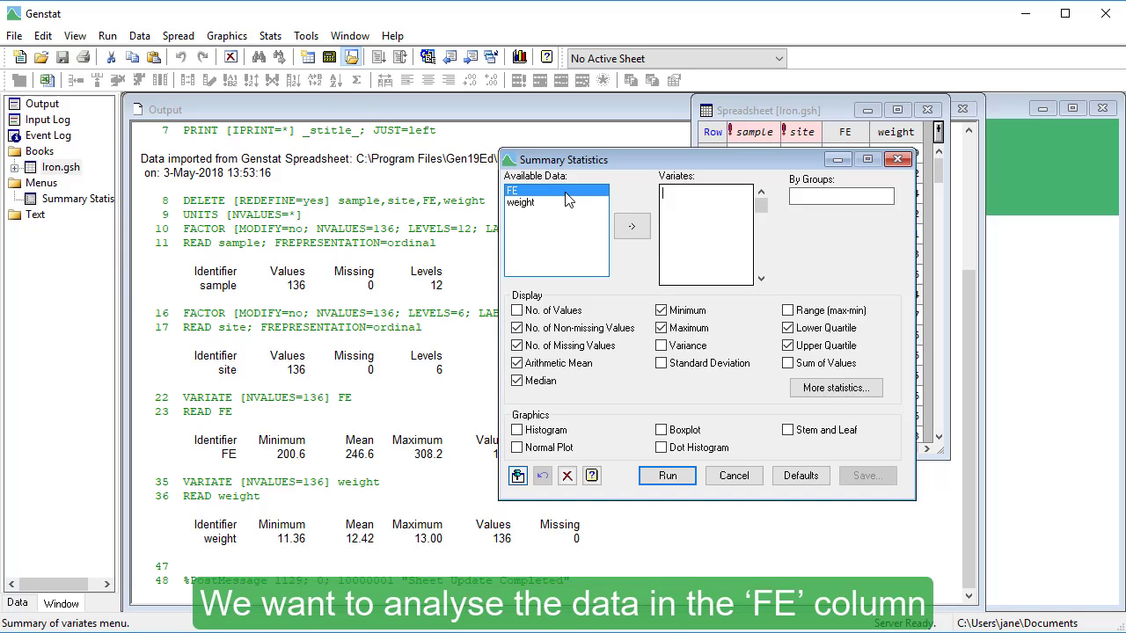
double_click(566, 199)
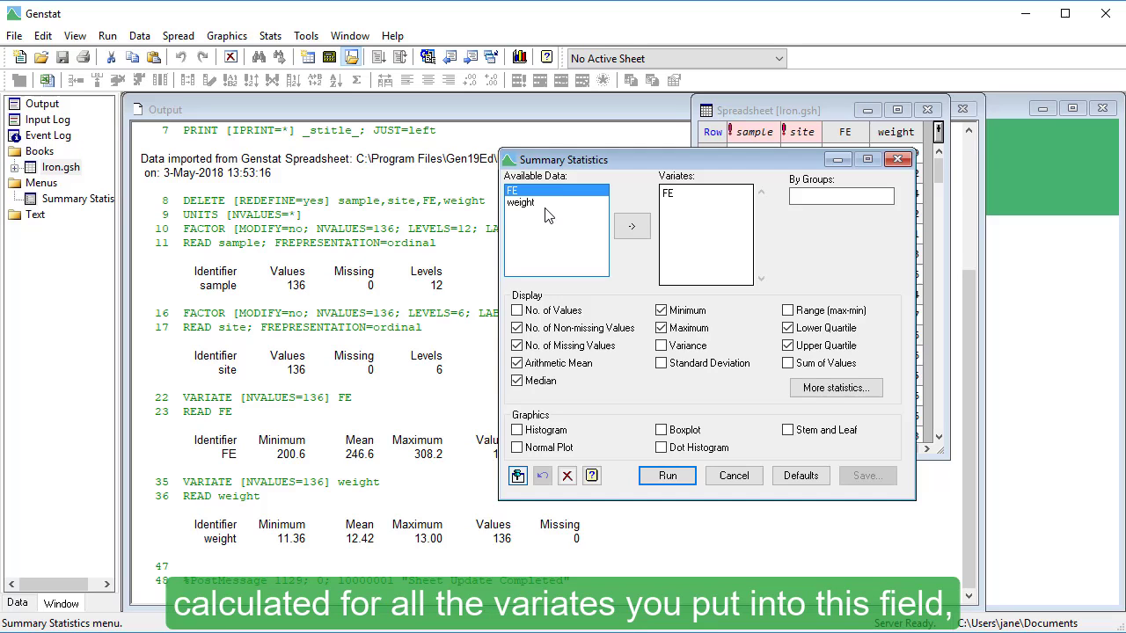
double_click(538, 204)
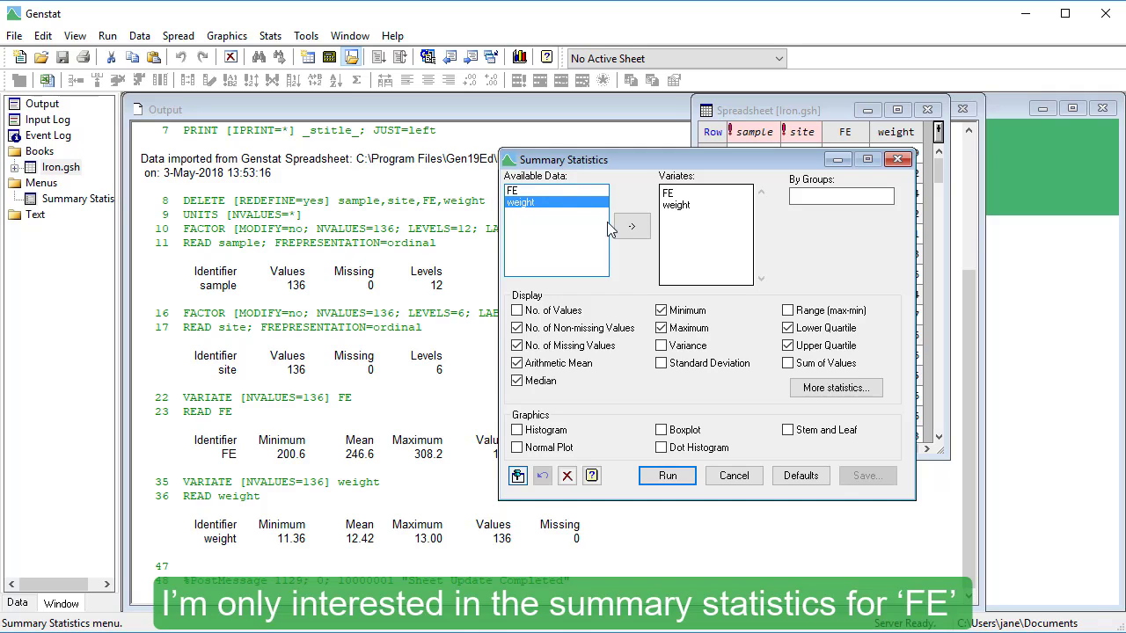
click(697, 211)
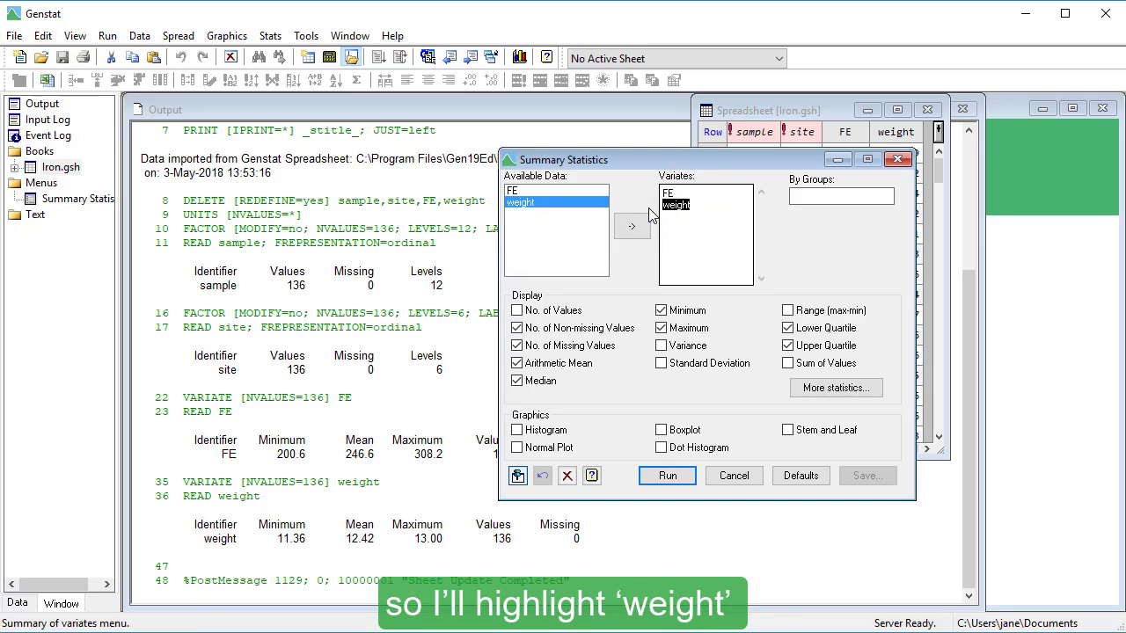
key(Delete)
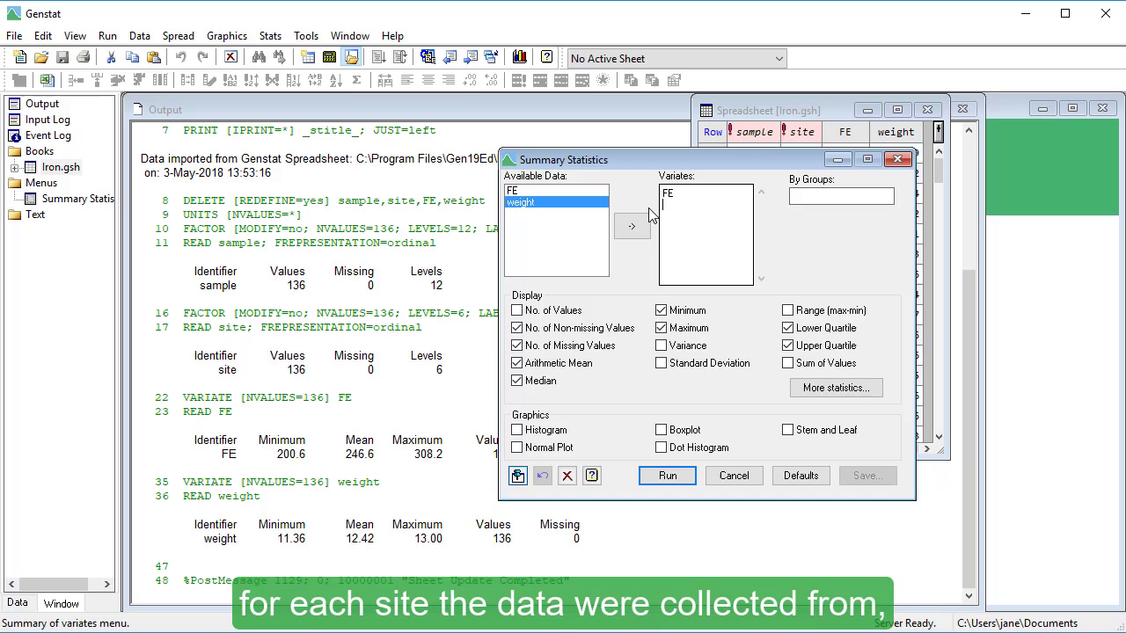
Step: Group by site, drop both missing-value counts, add standard deviation, and open More statistics
click(800, 196)
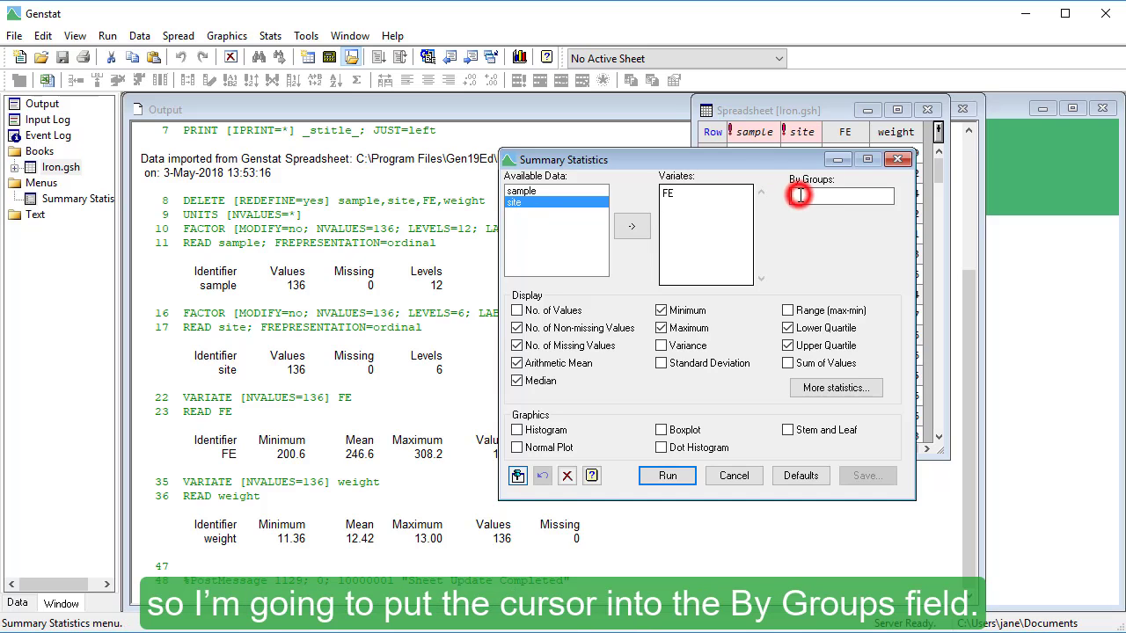
double_click(544, 205)
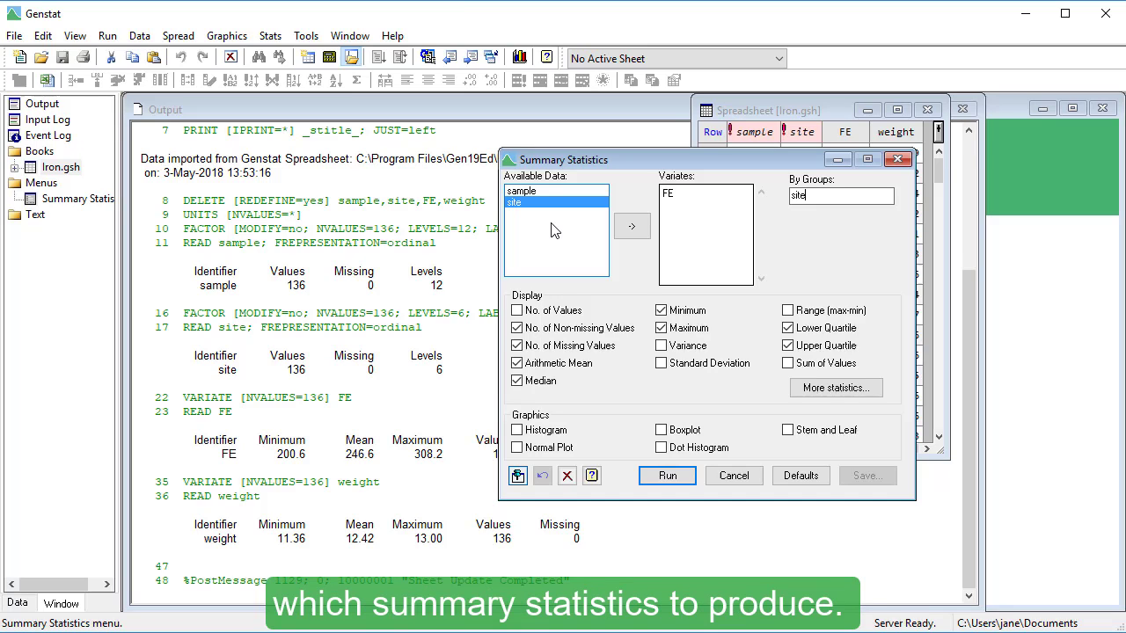
click(517, 328)
click(517, 346)
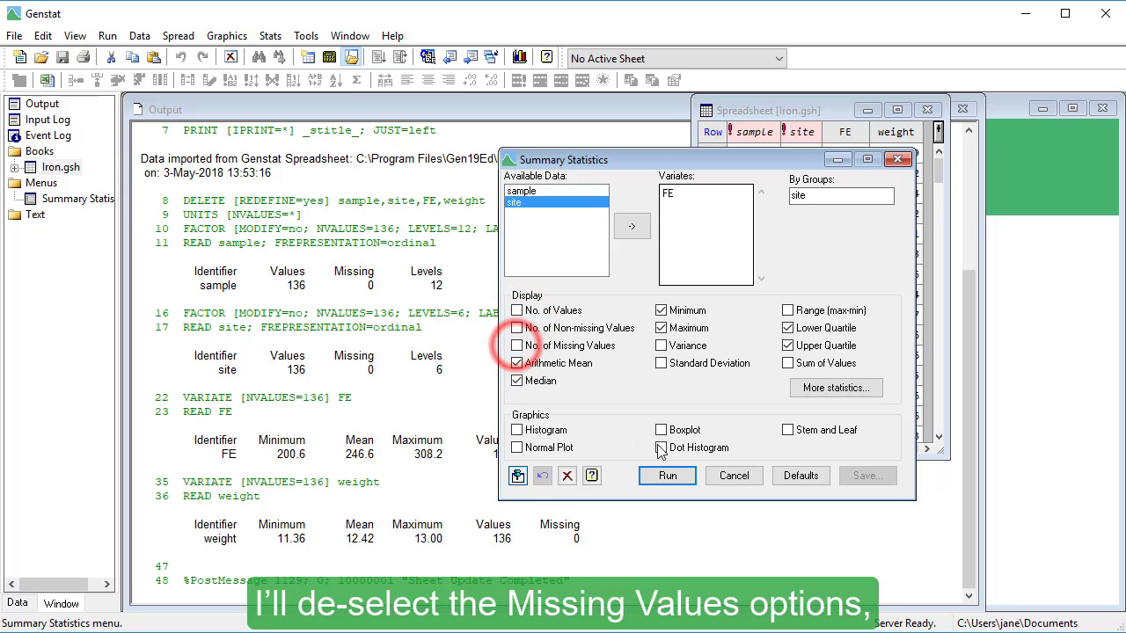
click(660, 363)
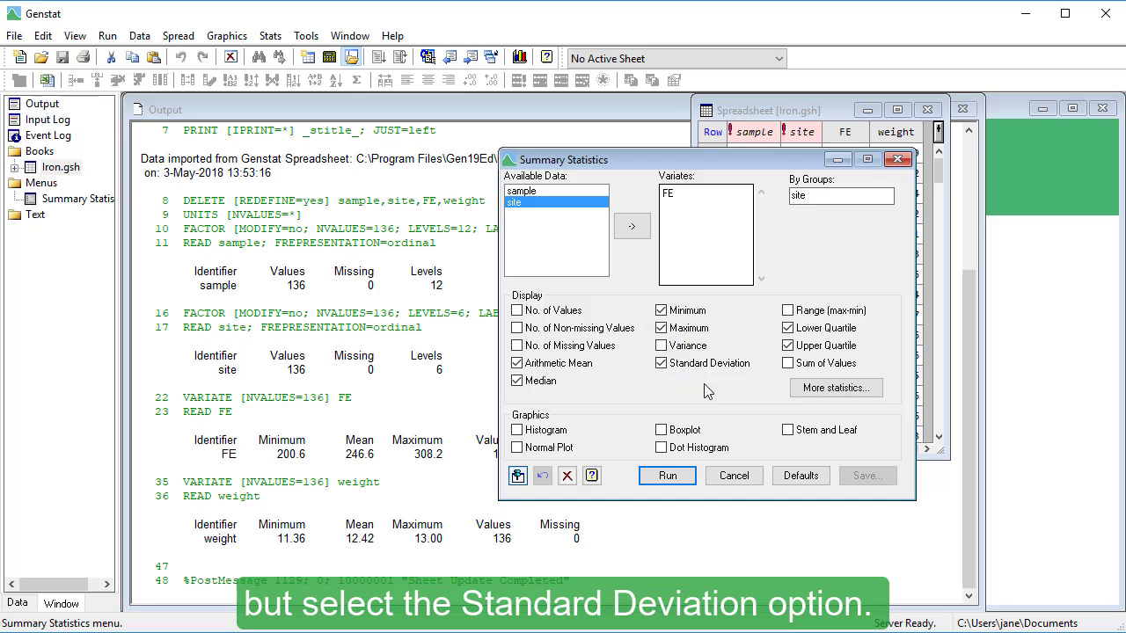
click(794, 390)
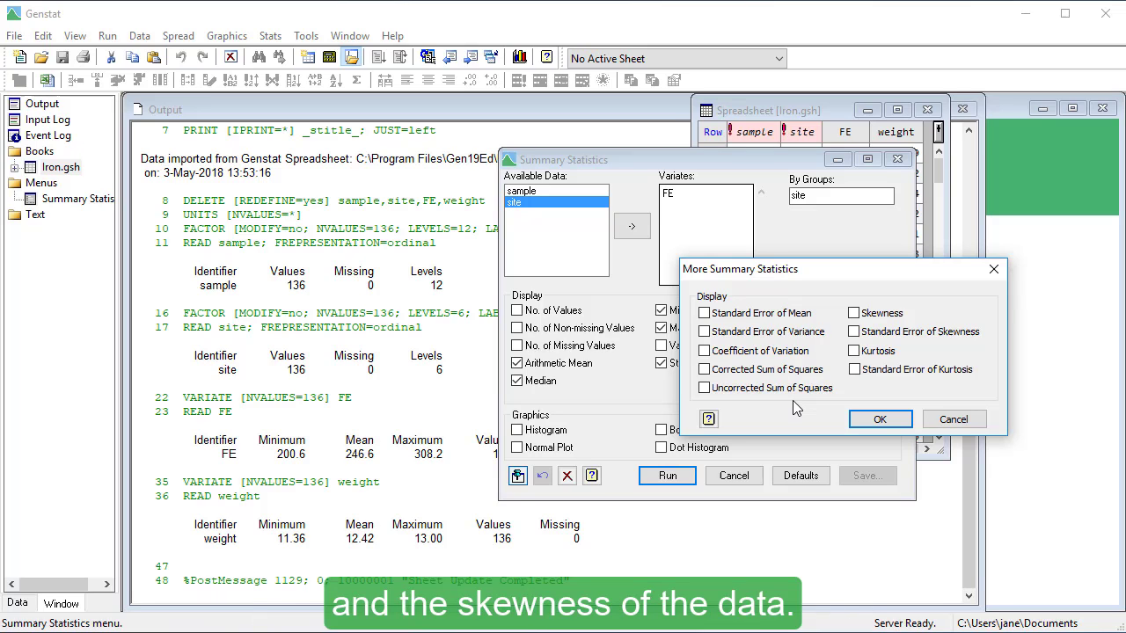
Step: Request a histogram, boxplot and dot histogram of FE by site and run the analysis
click(881, 420)
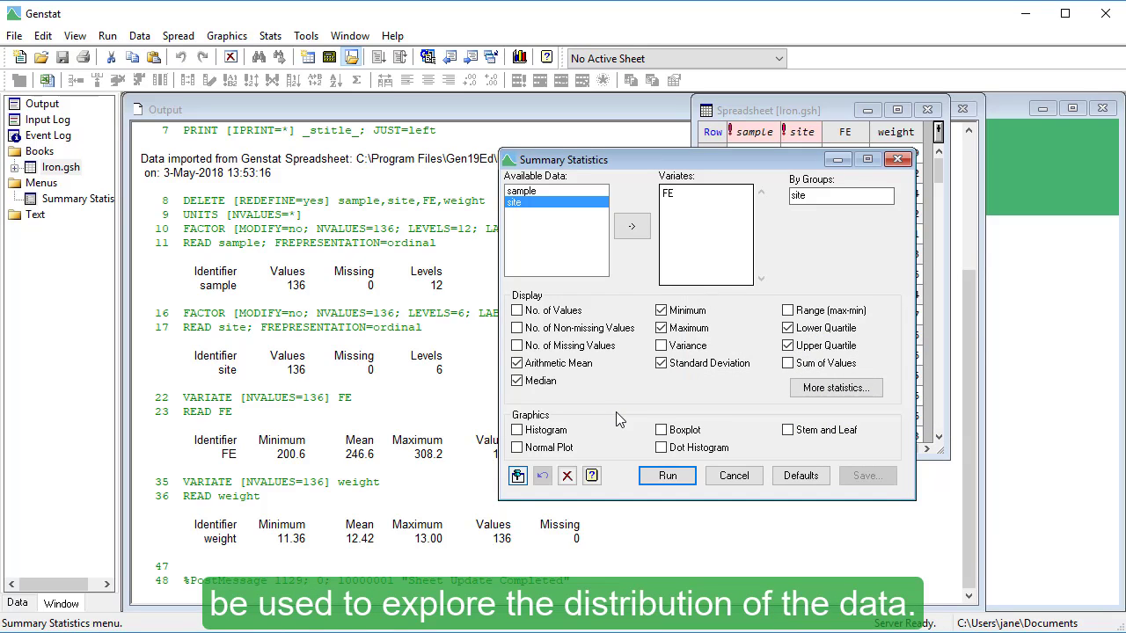
click(519, 427)
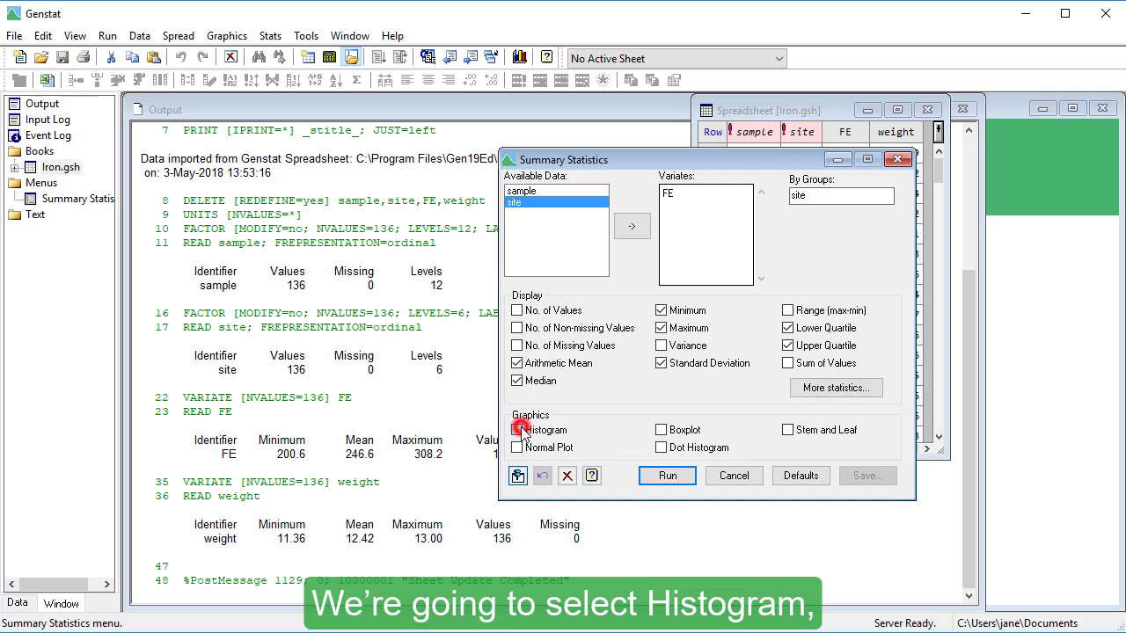
click(662, 430)
click(662, 448)
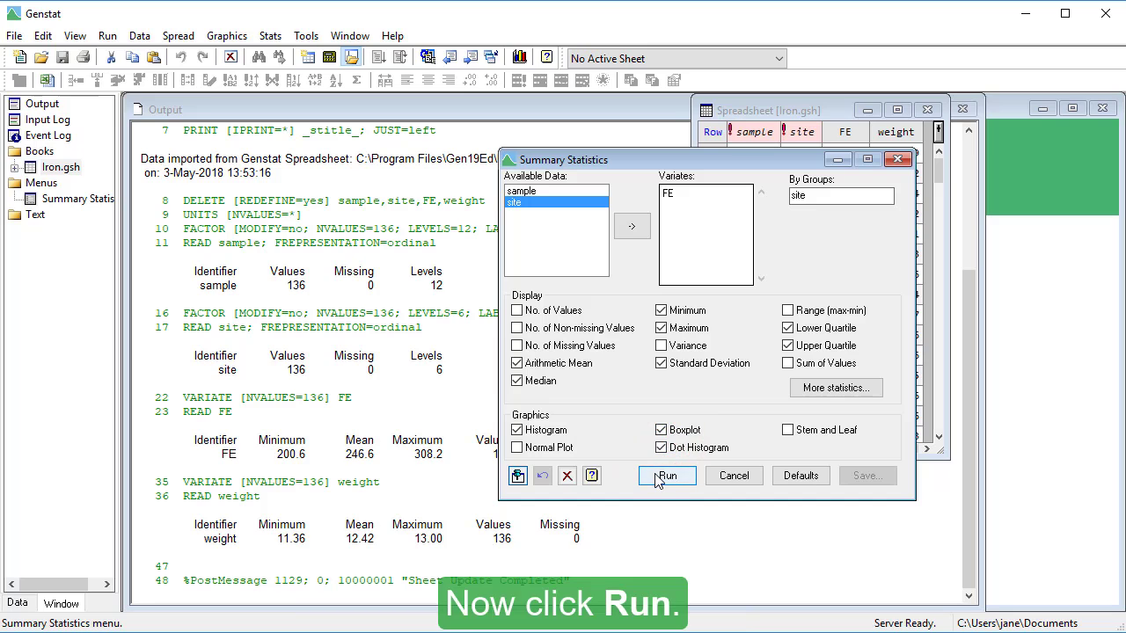
click(656, 476)
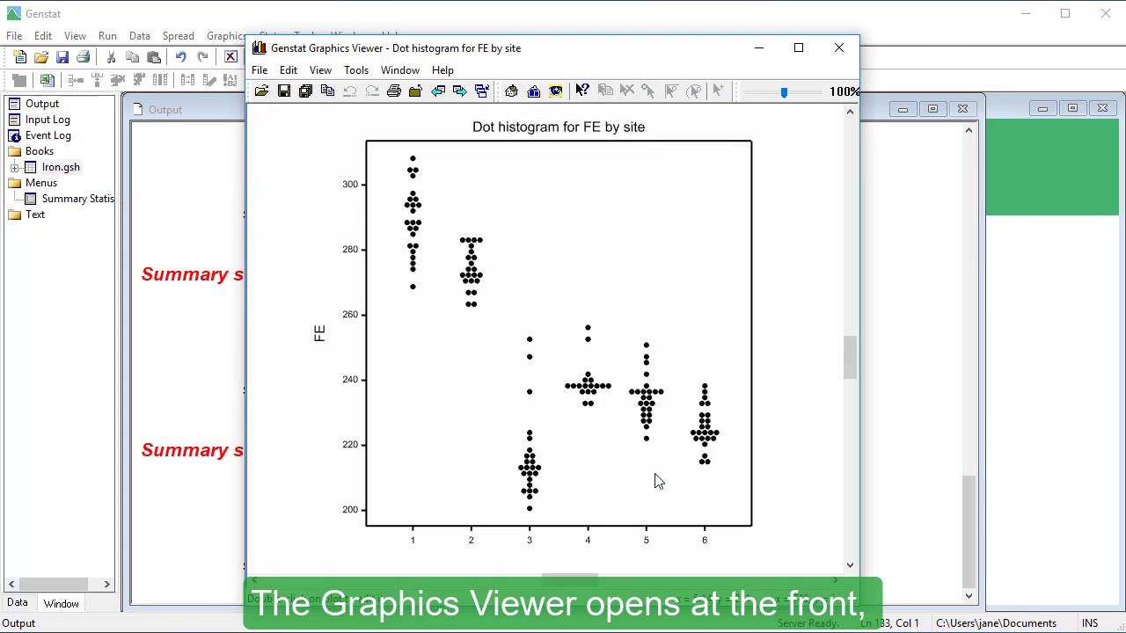
Step: Scroll the Output to site 1's FE summary (mean 289.6) and reopen Summary Statistics
click(924, 500)
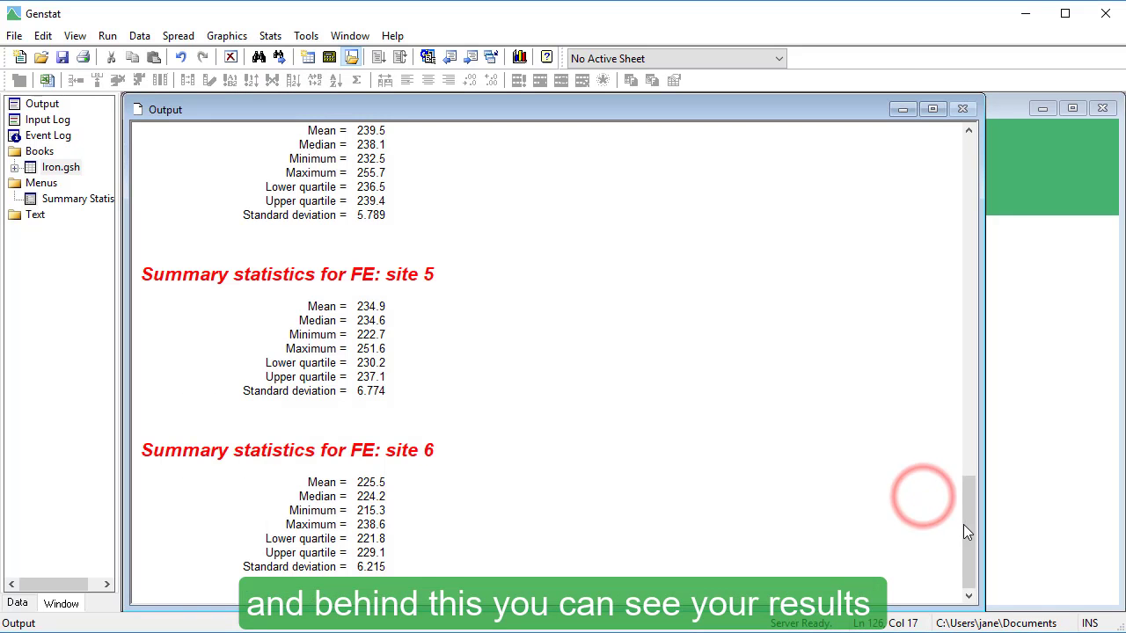
click(966, 528)
drag(965, 528, 903, 397)
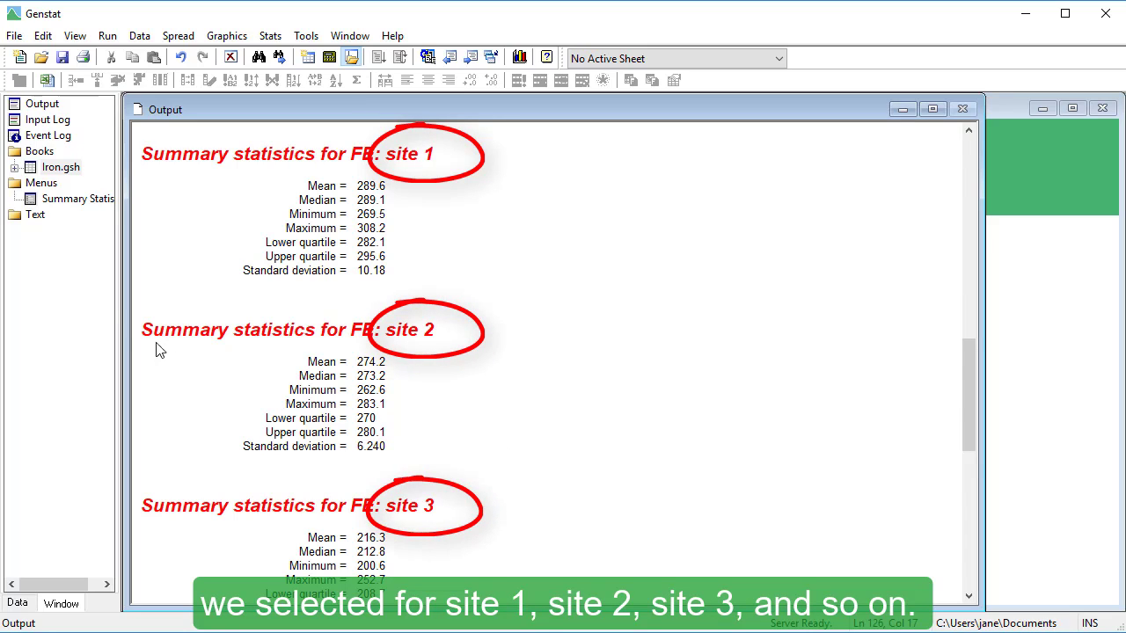
double_click(78, 206)
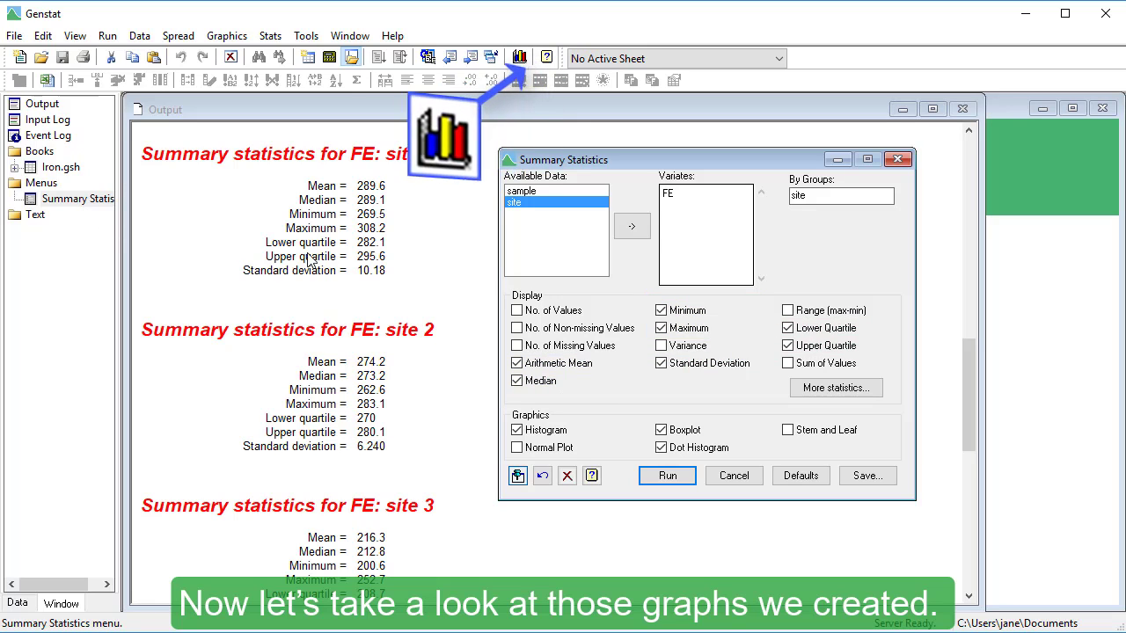
Step: Show the Graphics Viewer and step back past the histograms to the Boxplot for FE
click(521, 58)
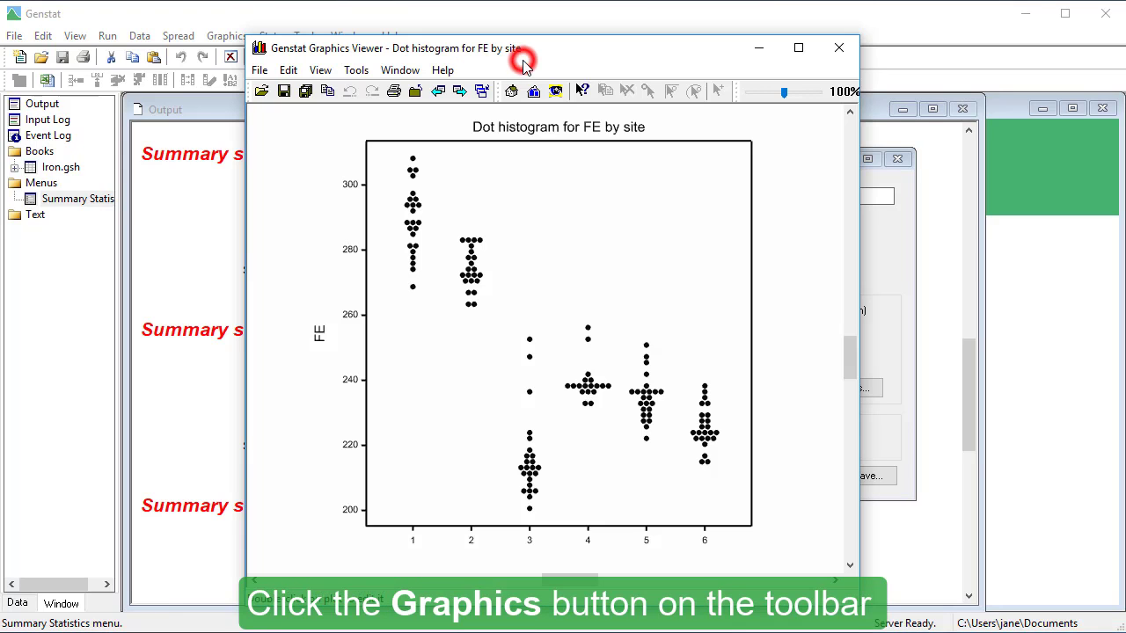
click(437, 92)
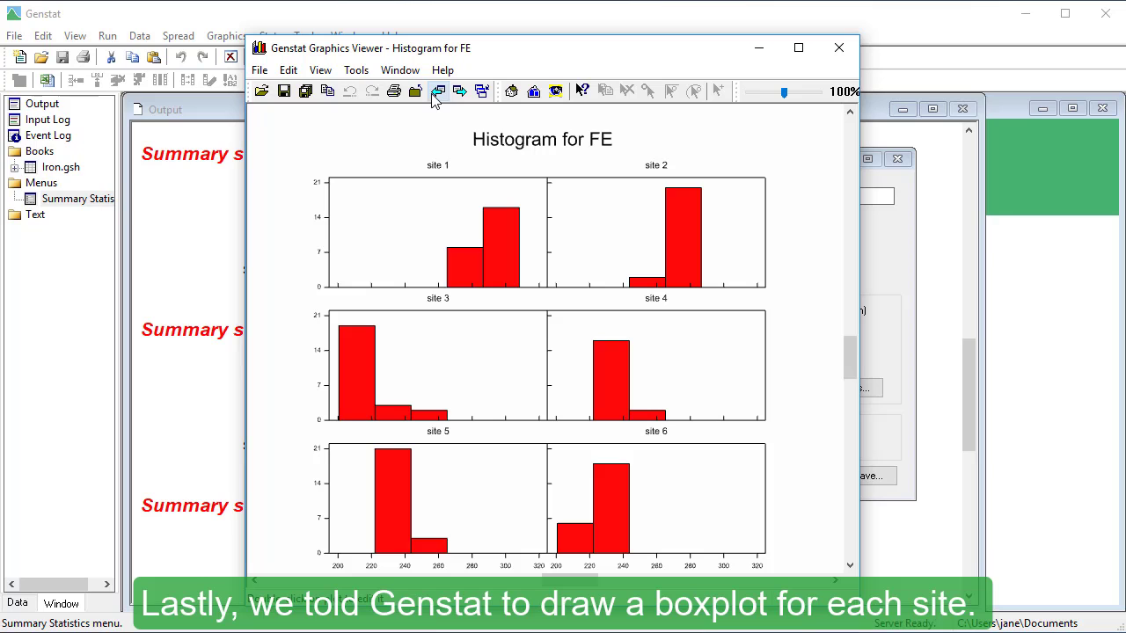
click(435, 94)
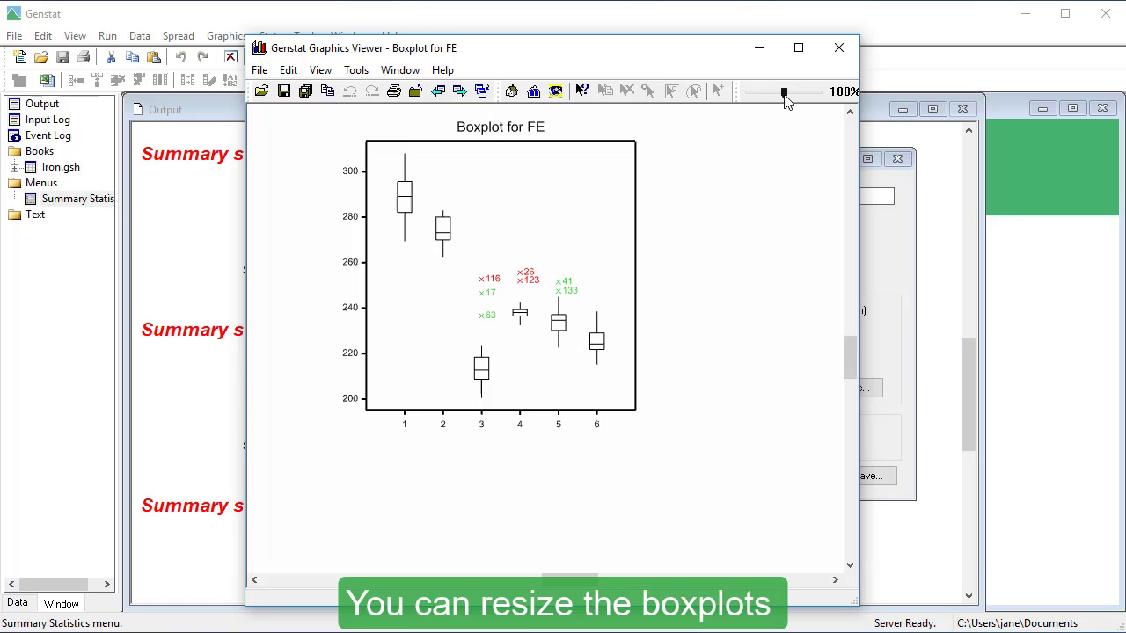
Step: Zoom the FE boxplot to 146% around the site 4 outliers and scroll to show the axis
mouse_move(785, 94)
mouse_down()
mouse_move(809, 115)
mouse_move(789, 113)
mouse_up()
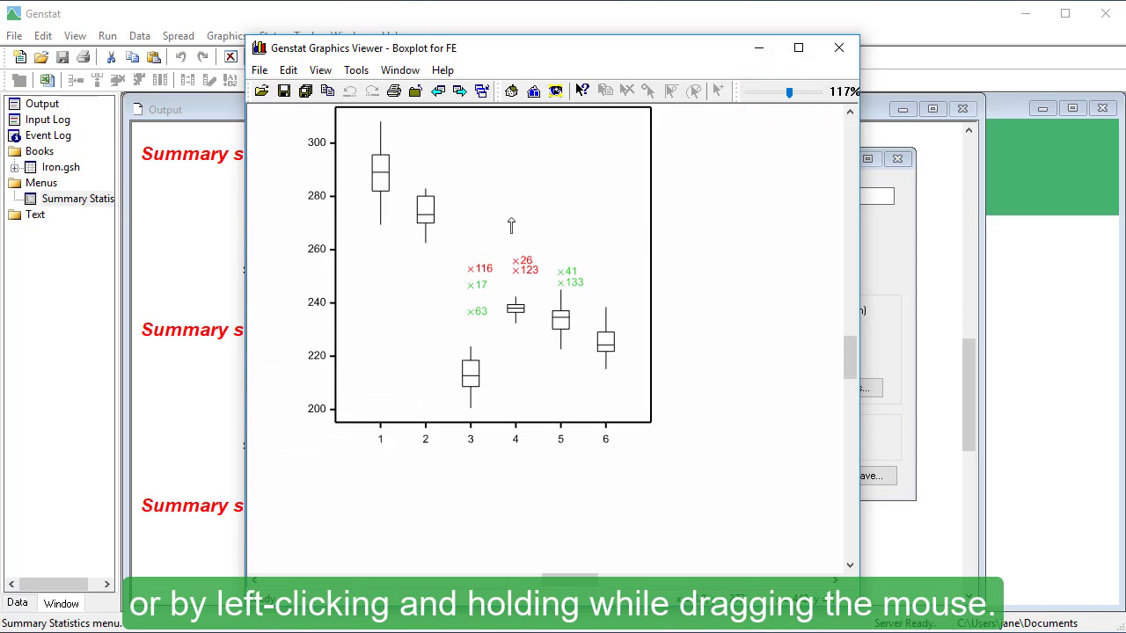
drag(513, 221, 524, 249)
drag(849, 358, 839, 295)
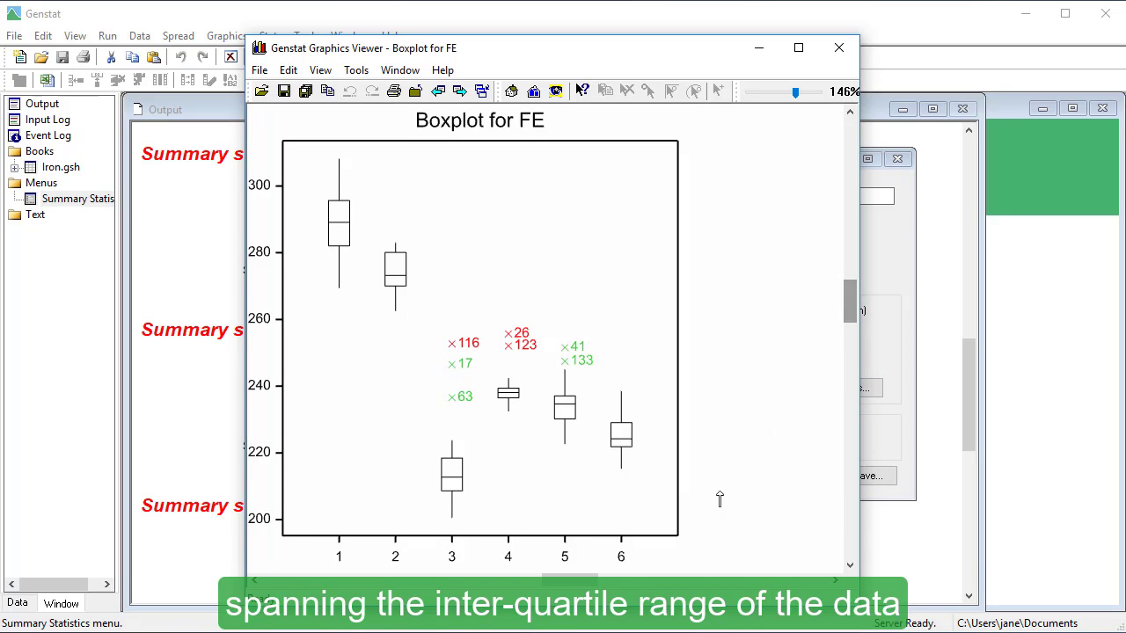
mouse_move(581, 582)
mouse_down()
mouse_move(633, 582)
mouse_move(538, 597)
mouse_move(553, 595)
mouse_up()
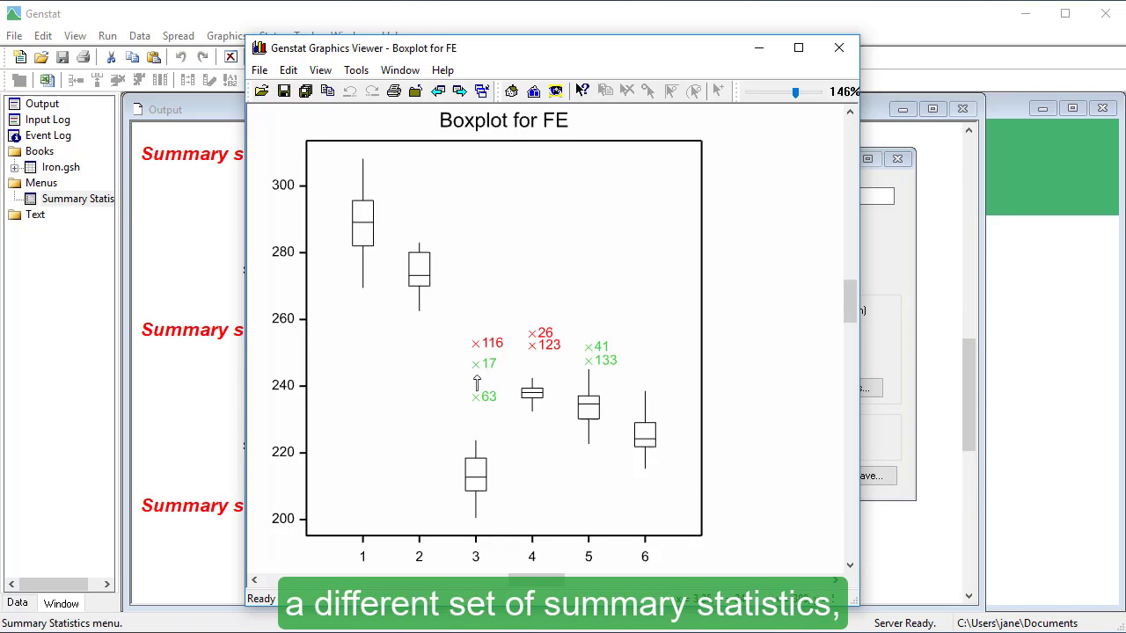
Step: Reopen Summary Statistics and replace the histogram with a normal plot of FE
double_click(104, 202)
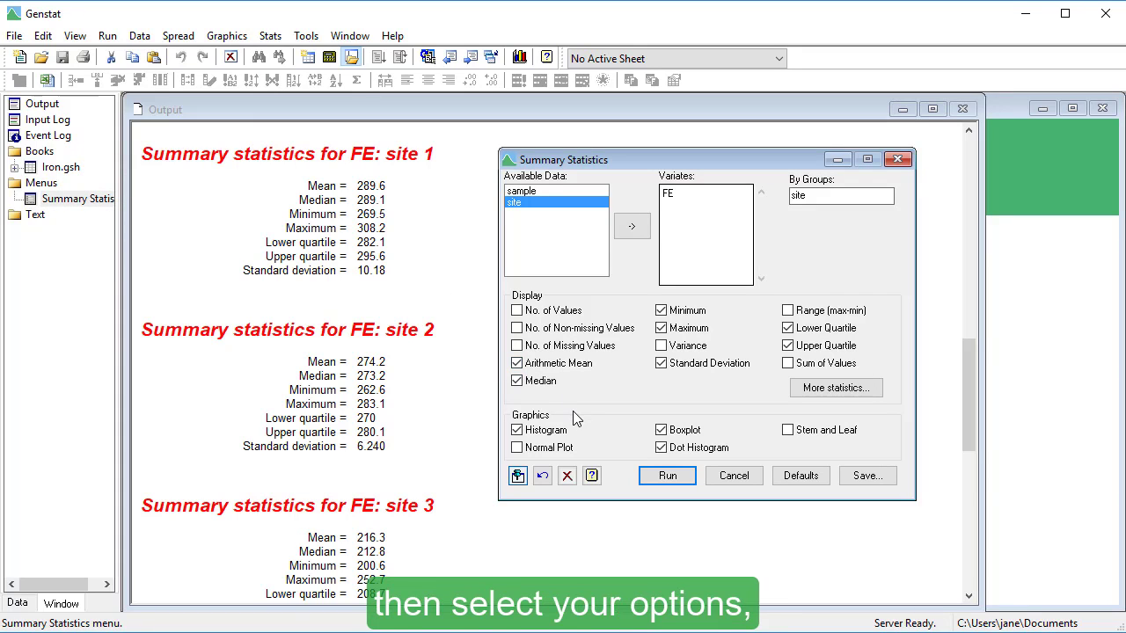
click(518, 430)
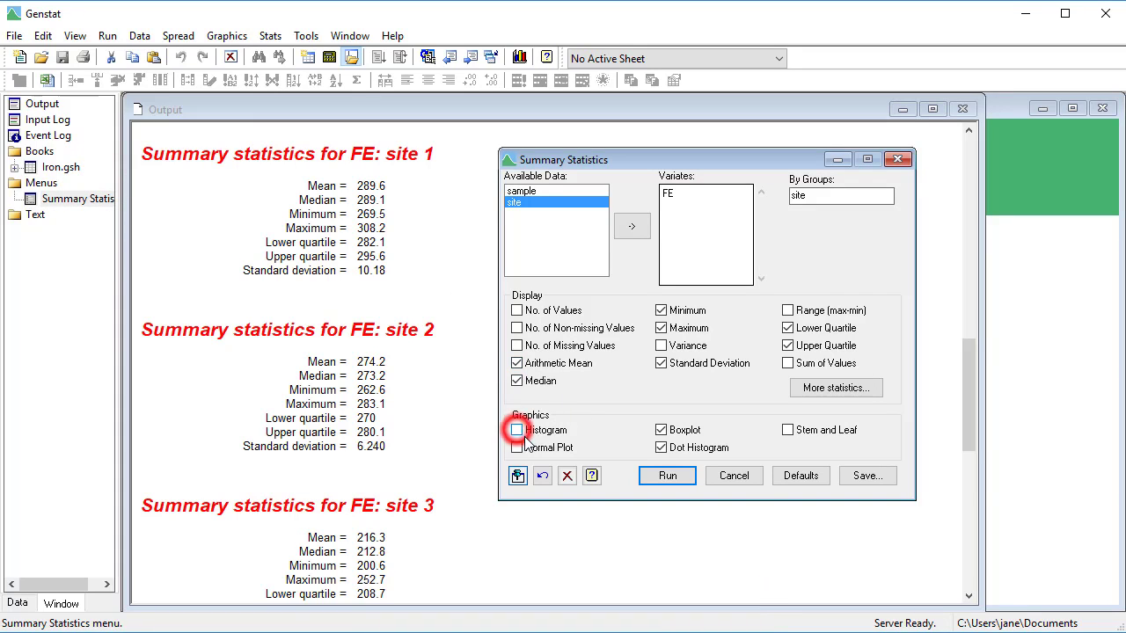
click(517, 447)
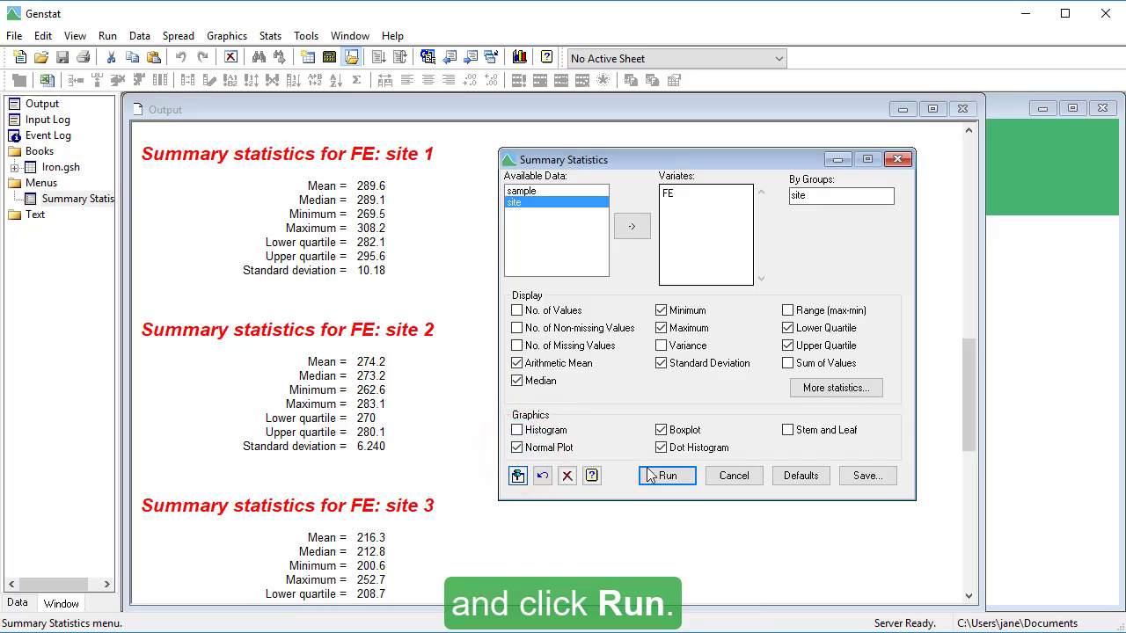